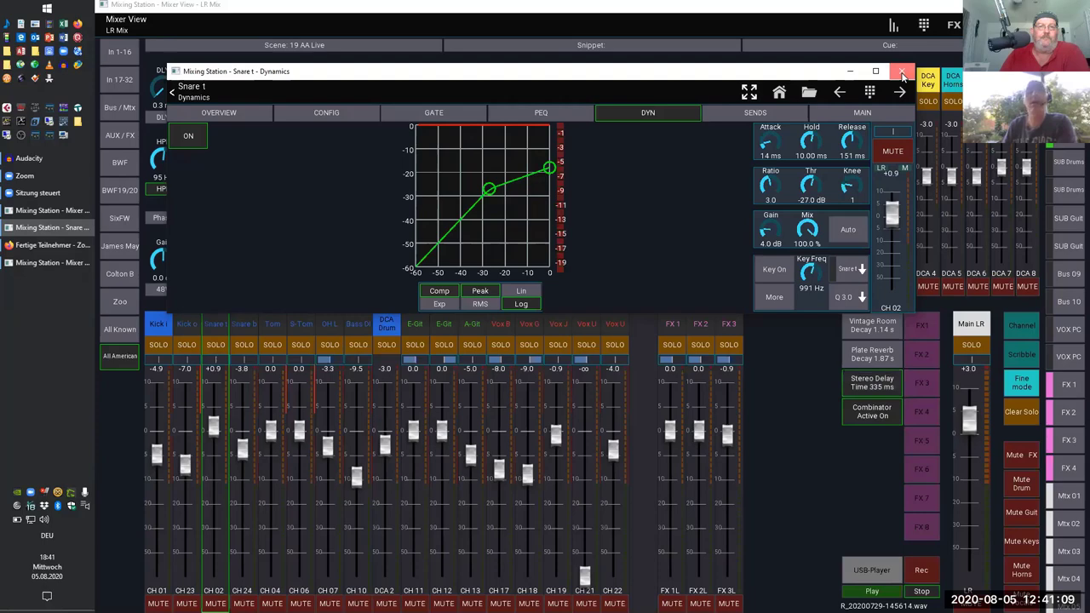
# Step: Close the Snare t dynamics window and view the Channels and RTA meters in the separate metering window, closing it at the end
pyautogui.click(903, 72)
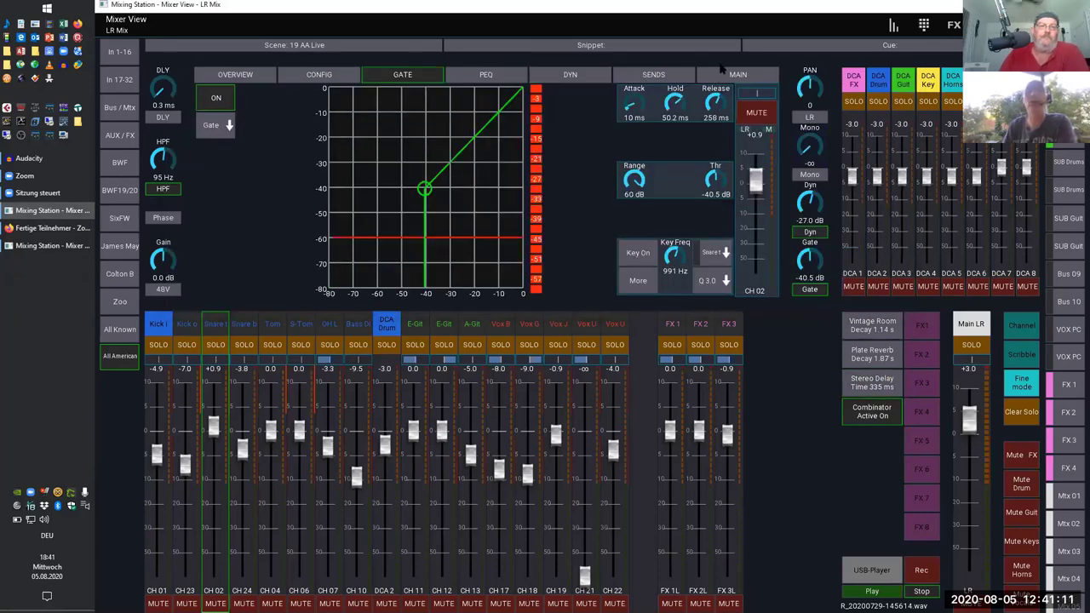
pyautogui.click(893, 28)
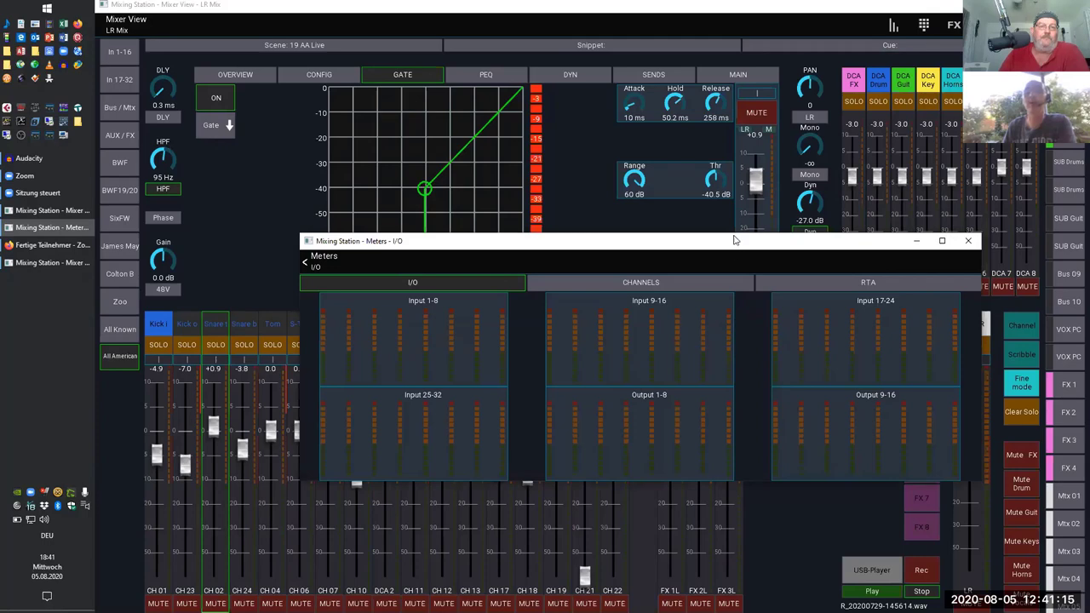
pyautogui.moveTo(734, 240); pyautogui.dragTo(609, 117)
pyautogui.click(515, 160)
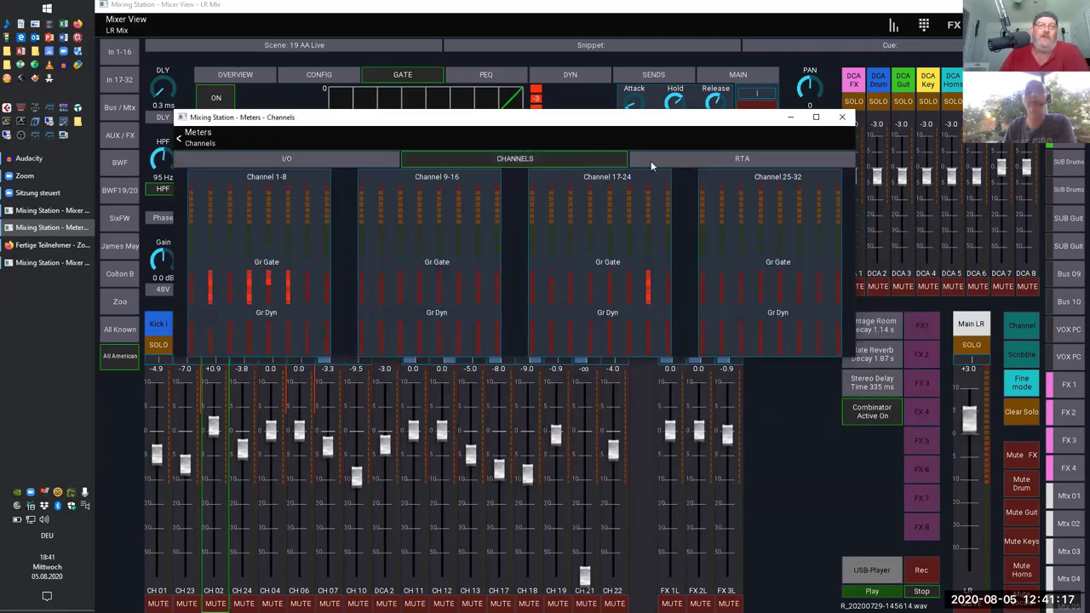
pyautogui.click(706, 159)
pyautogui.click(496, 164)
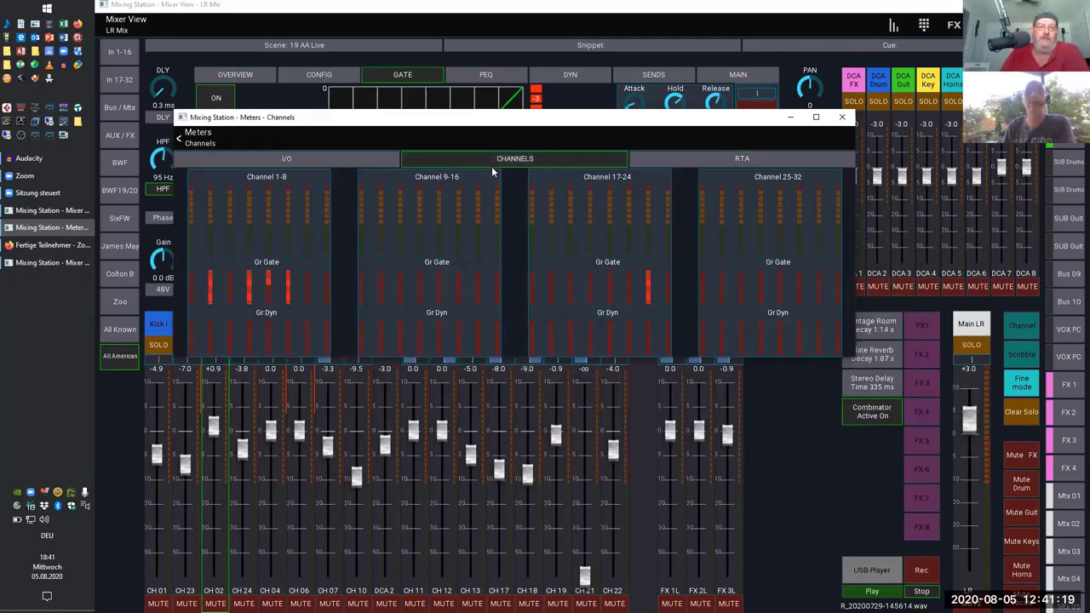
pyautogui.click(696, 160)
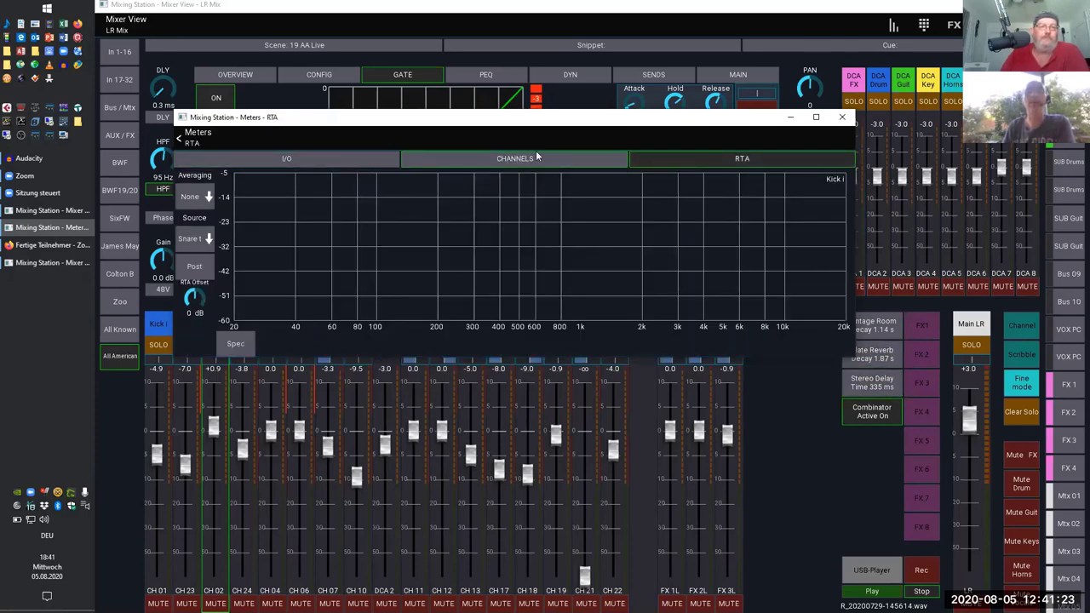
pyautogui.click(842, 119)
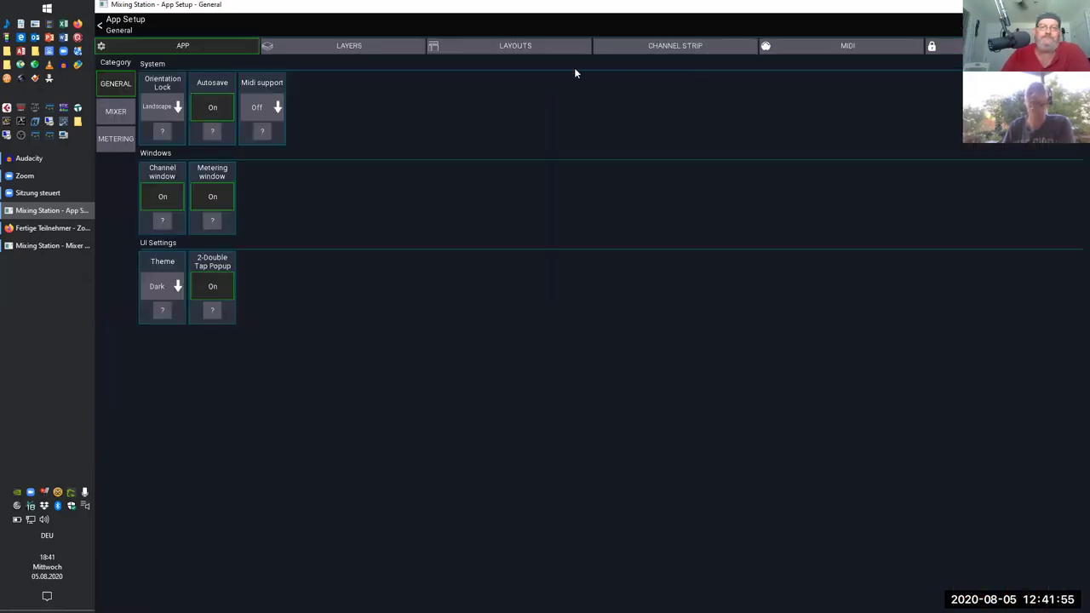
# Step: Add a custom button to the Mixer layout and place it, enlarged, in the free area below the Combinator button
pyautogui.click(492, 43)
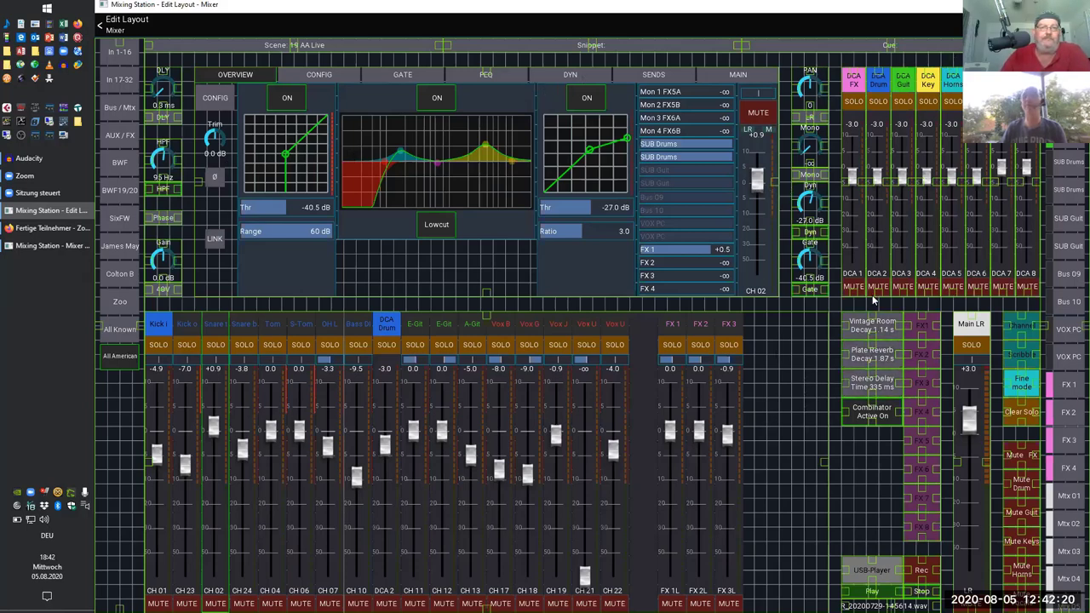
pyautogui.moveTo(862, 415); pyautogui.dragTo(871, 394)
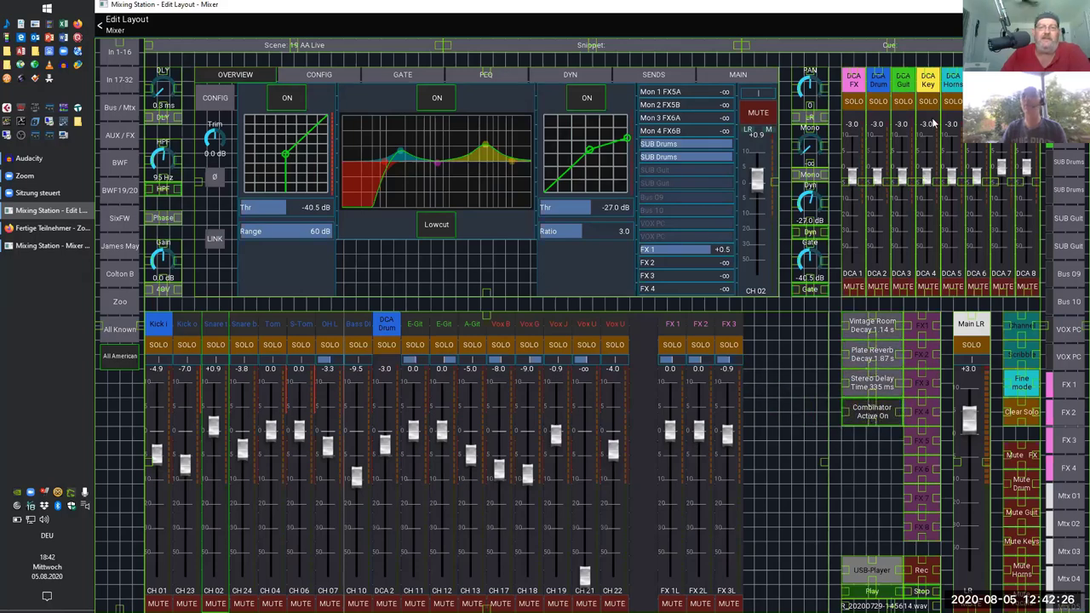
pyautogui.rightClick(596, 190)
pyautogui.click(596, 185)
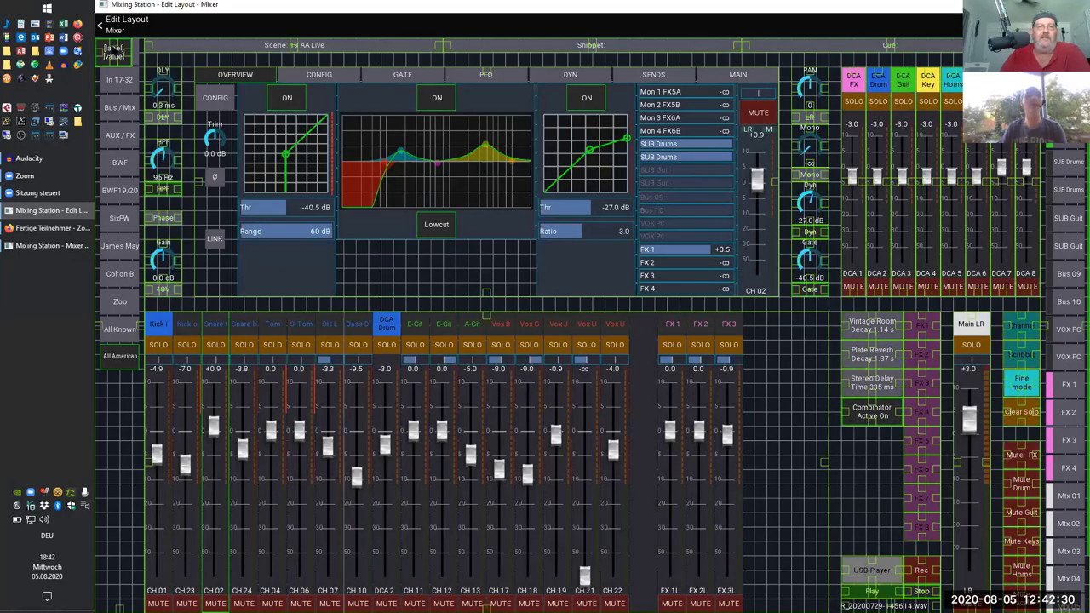
pyautogui.moveTo(113, 49); pyautogui.dragTo(875, 508)
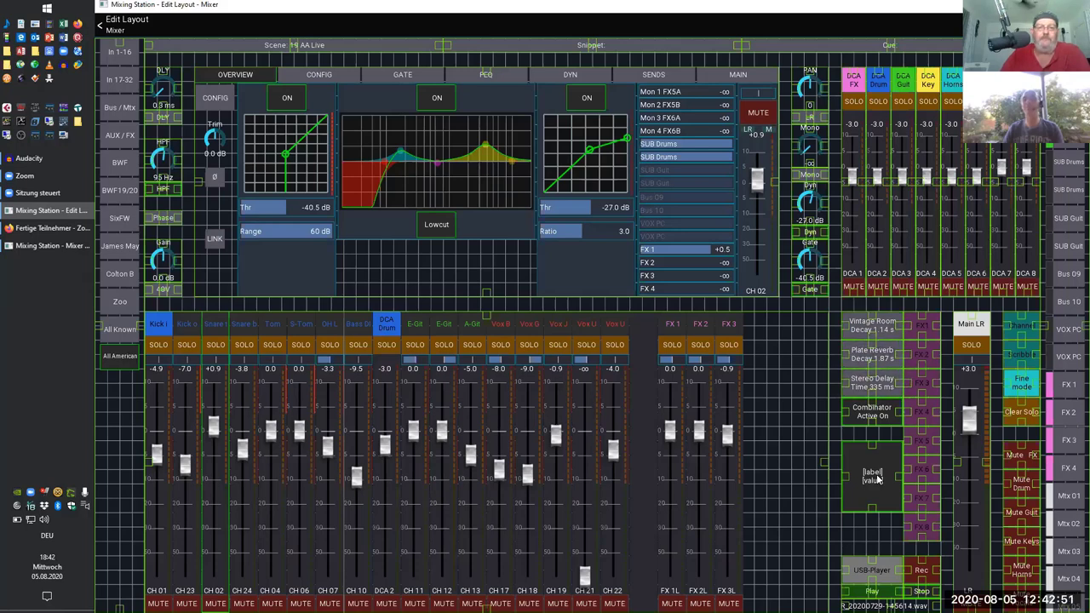
# Step: Edit the new layout button and add an action of type Effect to it
pyautogui.click(876, 475)
pyautogui.click(586, 297)
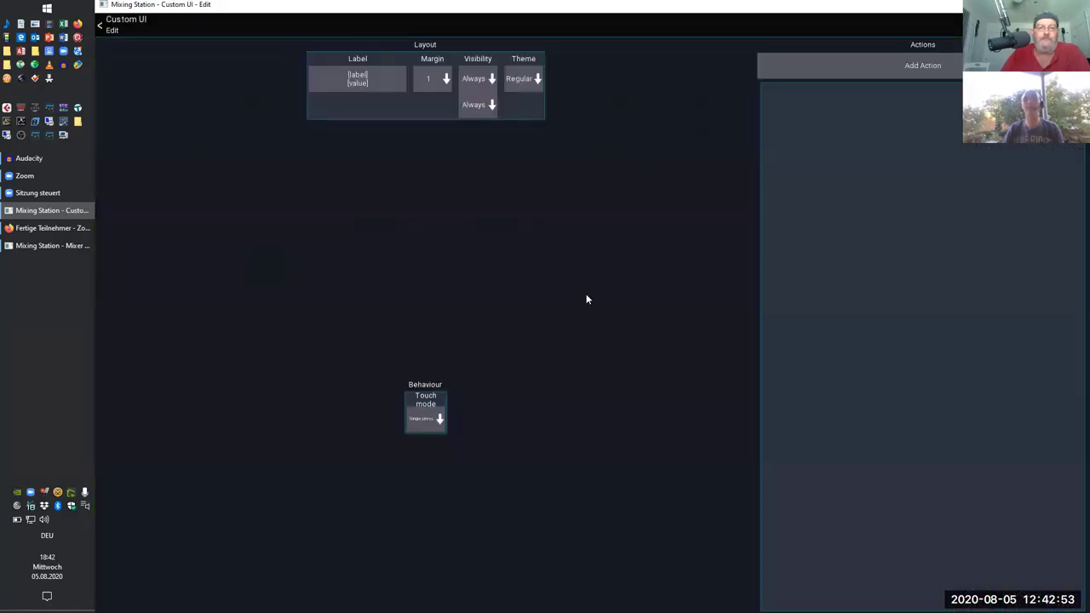
pyautogui.click(862, 63)
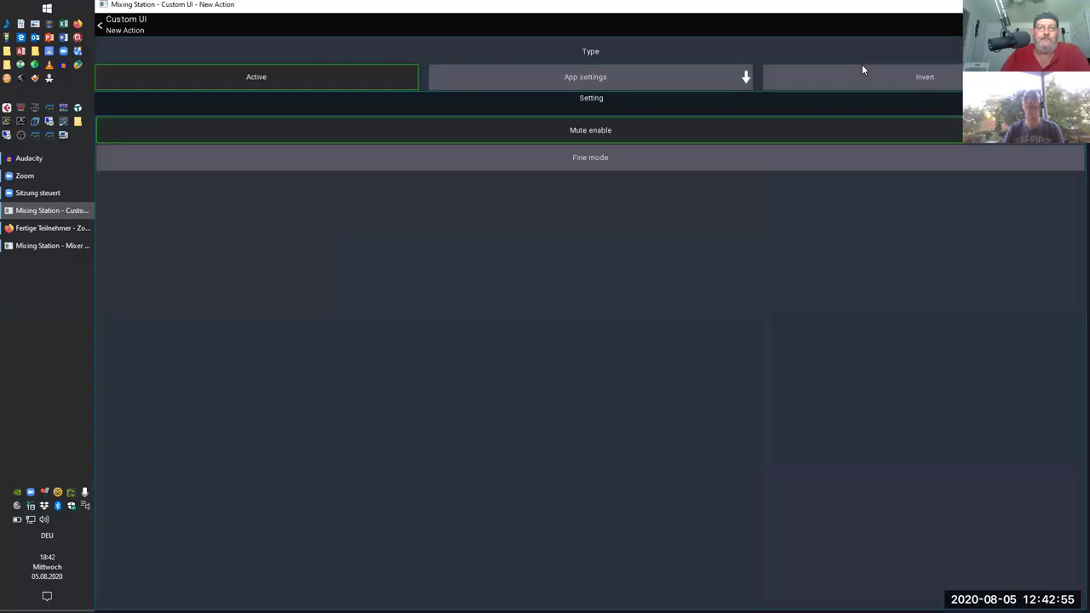
pyautogui.click(587, 78)
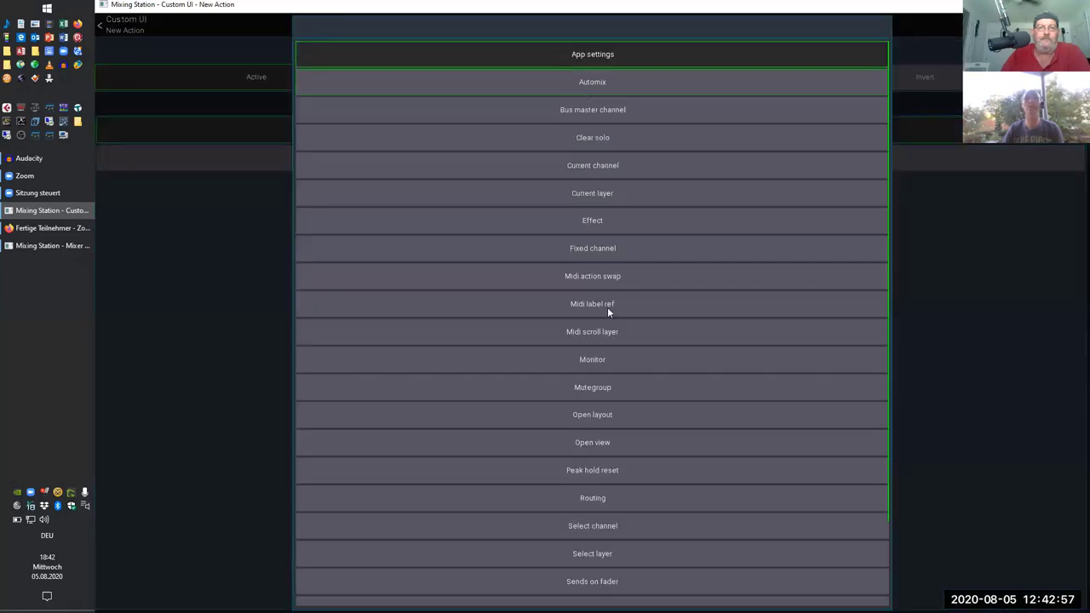
pyautogui.scroll(-3, 610, 407)
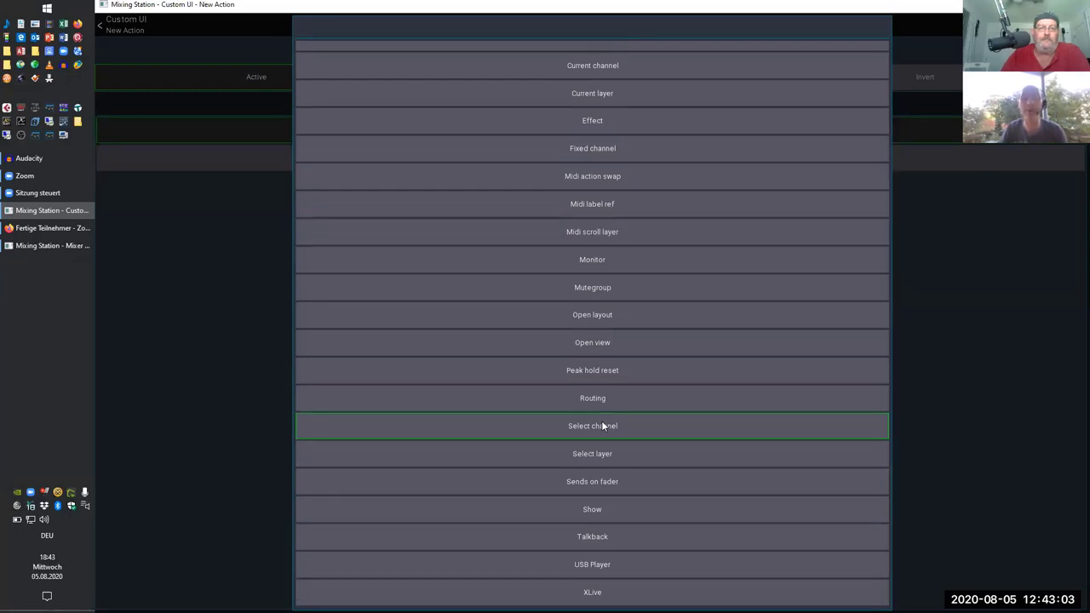
pyautogui.scroll(-1, 601, 420)
pyautogui.scroll(2, 601, 420)
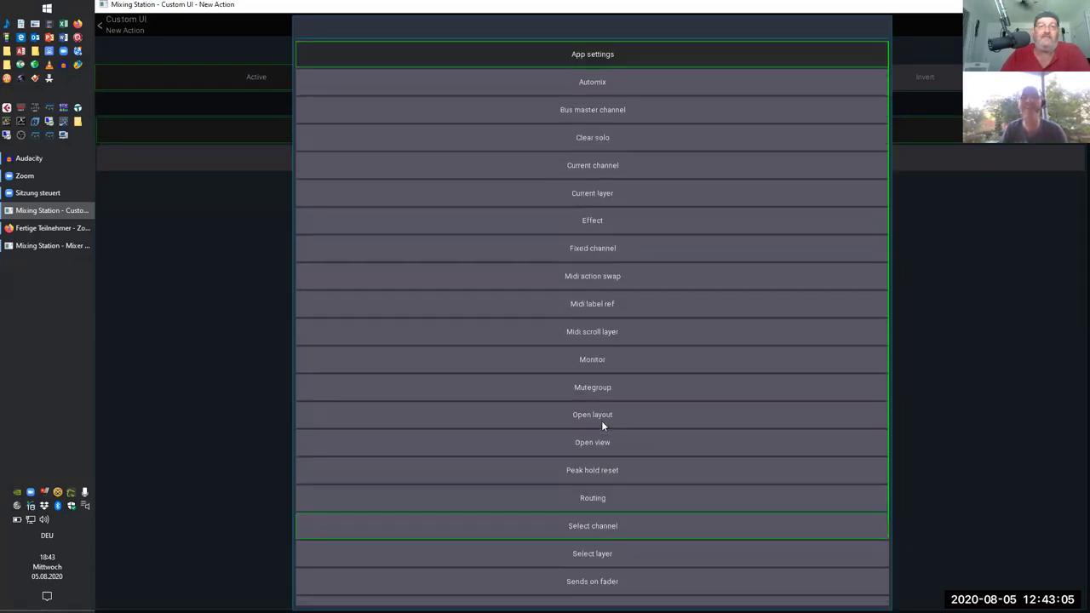
pyautogui.click(593, 218)
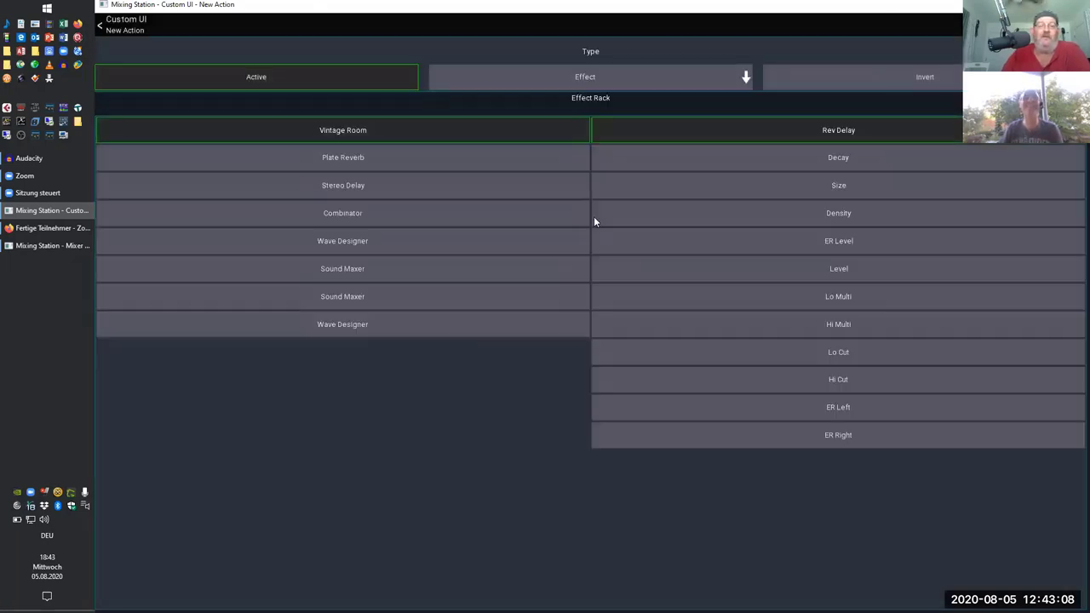
# Step: Assign the Stereo Delay's Time parameter to the button's action and return to the mixer view
pyautogui.click(343, 186)
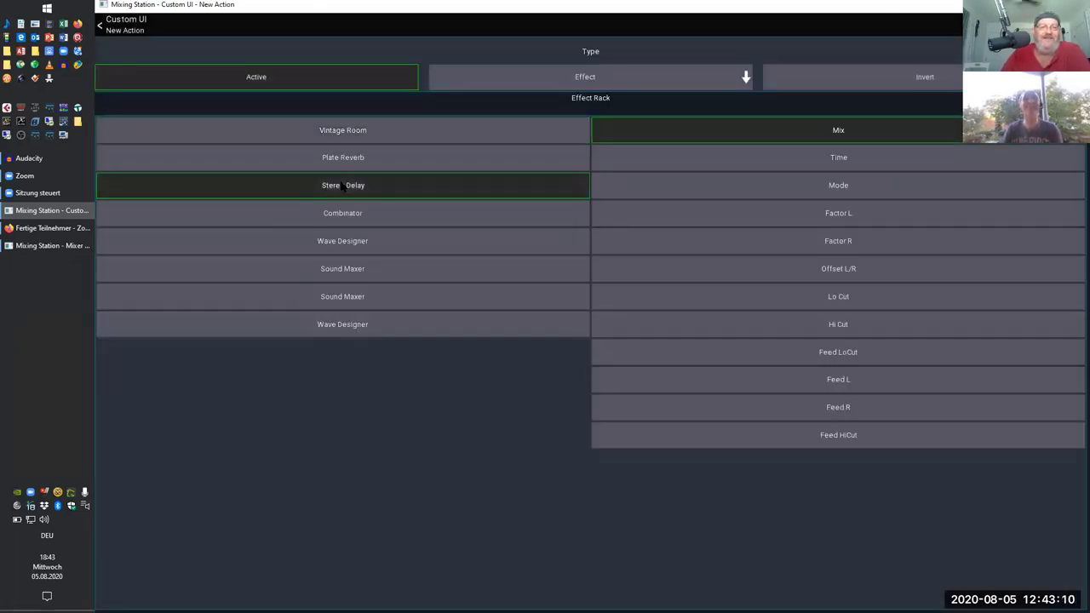
pyautogui.click(773, 161)
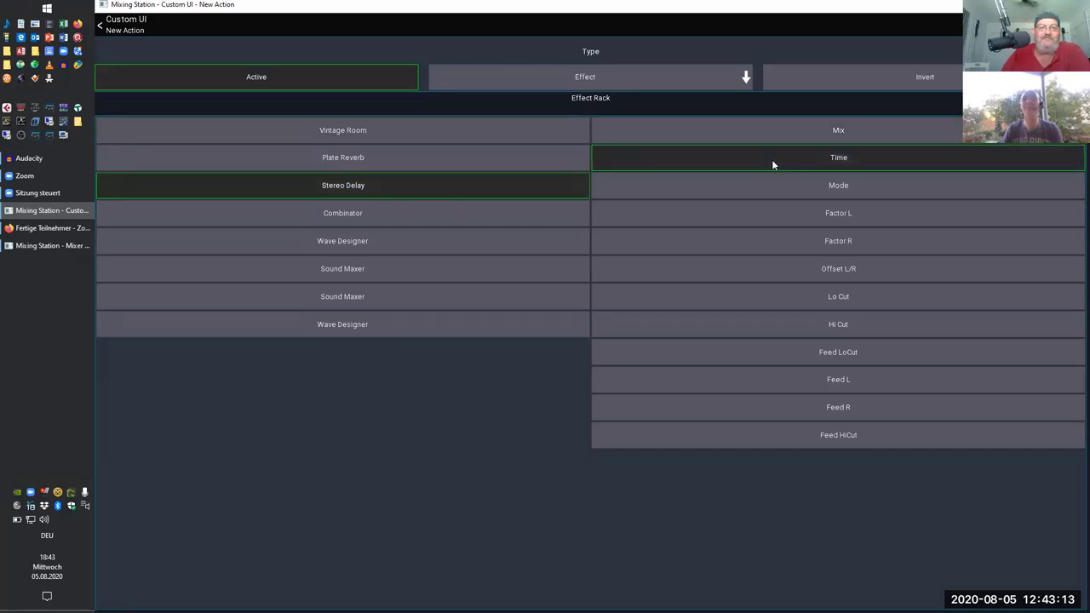
pyautogui.click(120, 23)
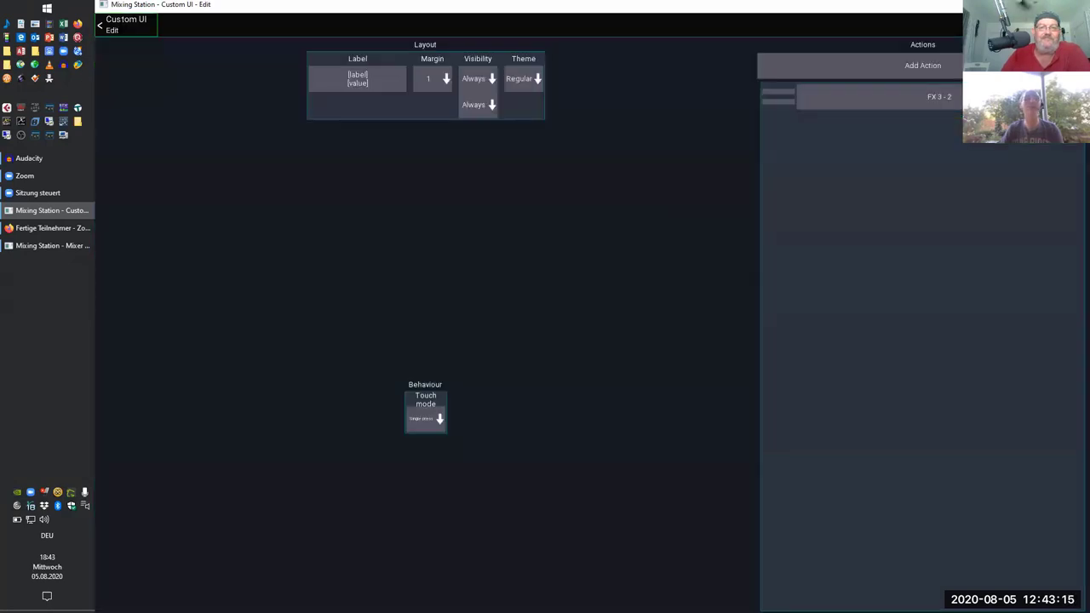
pyautogui.press('Escape')
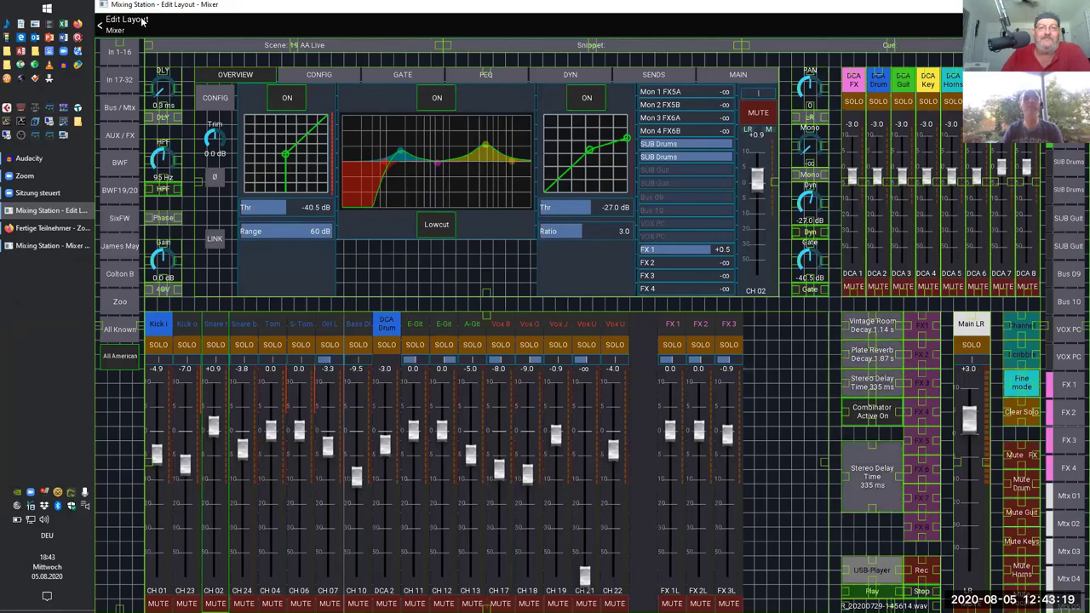
pyautogui.click(112, 21)
pyautogui.click(115, 20)
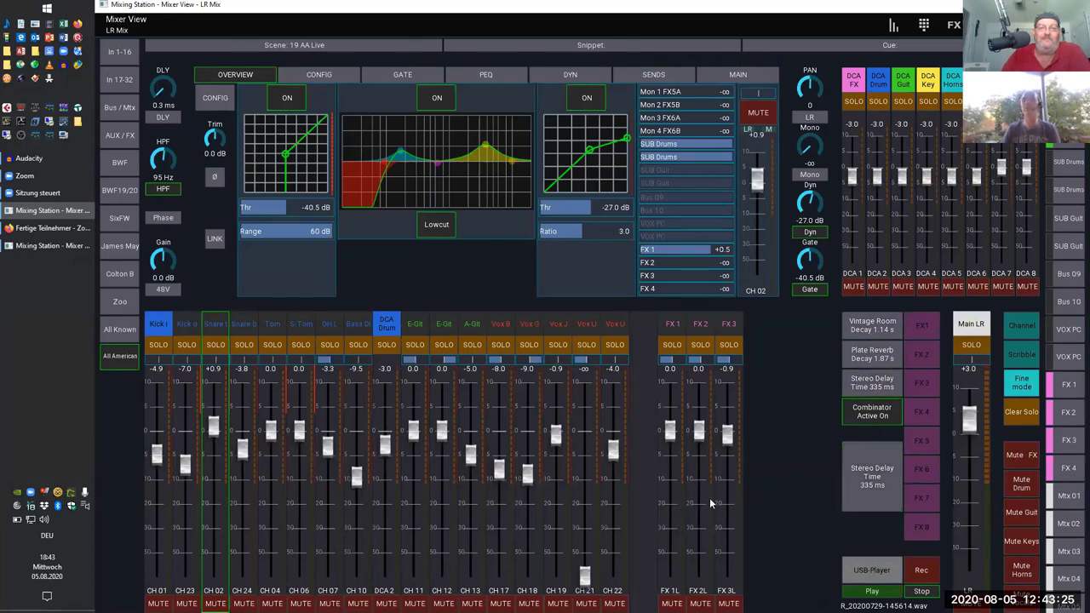
# Step: Tap in a stereo delay time of about 404 ms with the new Stereo Delay Time button
pyautogui.click(870, 477)
pyautogui.click(870, 477)
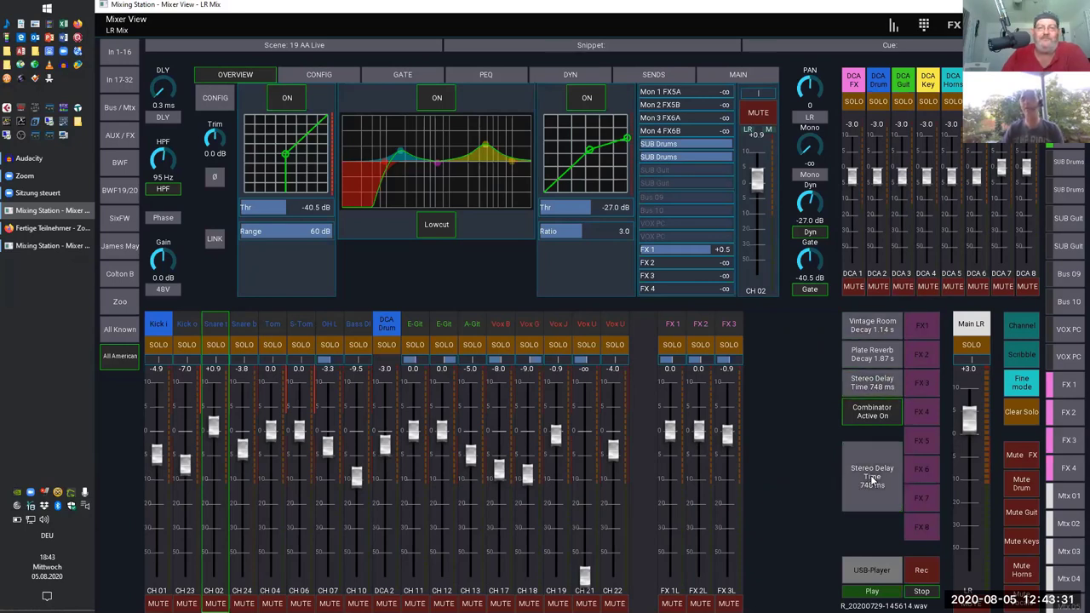
pyautogui.click(870, 477)
pyautogui.click(871, 475)
pyautogui.click(870, 476)
pyautogui.click(872, 478)
pyautogui.click(872, 478)
# Step: Delete the large Stereo Delay Time button from the Mixer layout
pyautogui.click(868, 358)
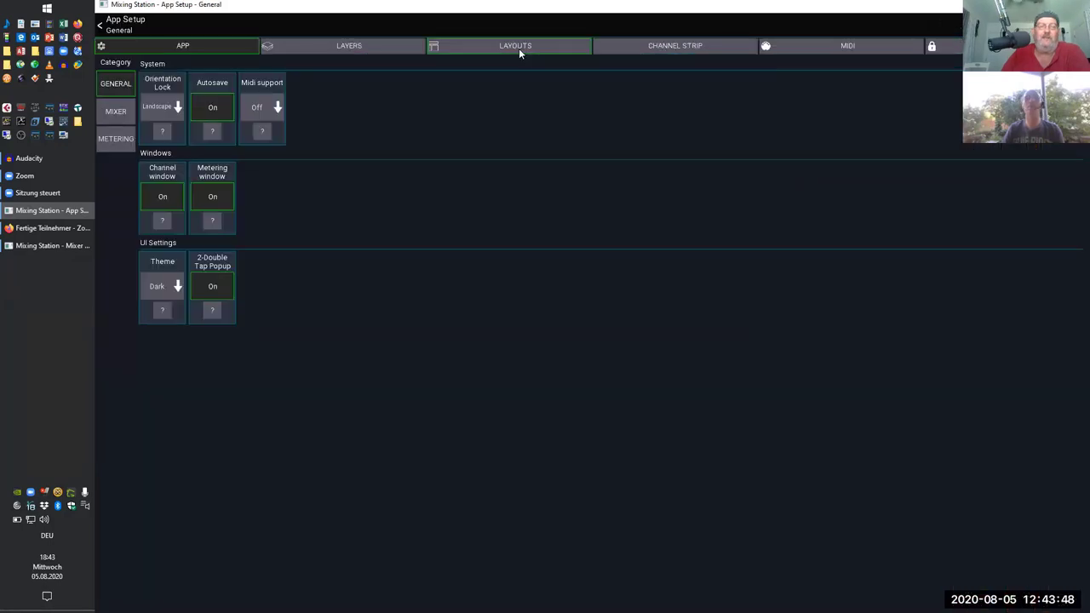
pyautogui.click(518, 48)
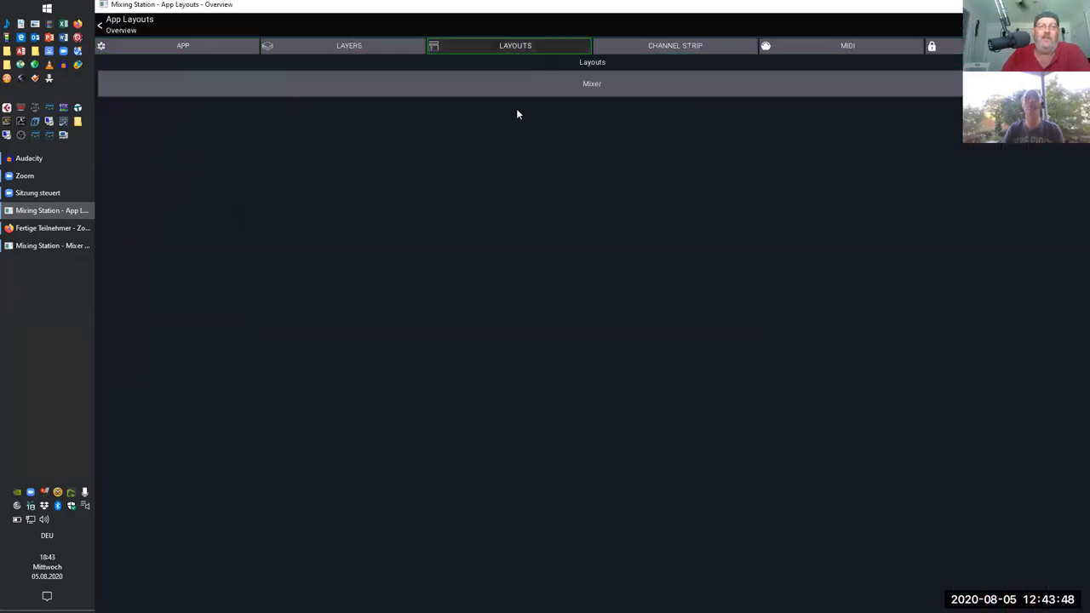
pyautogui.click(526, 85)
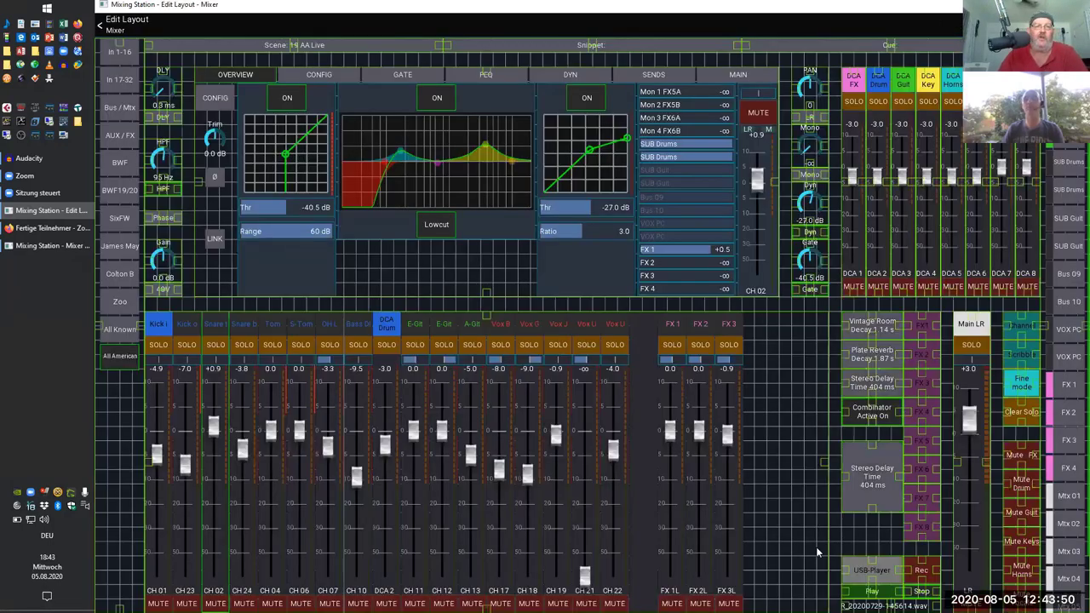
pyautogui.click(876, 481)
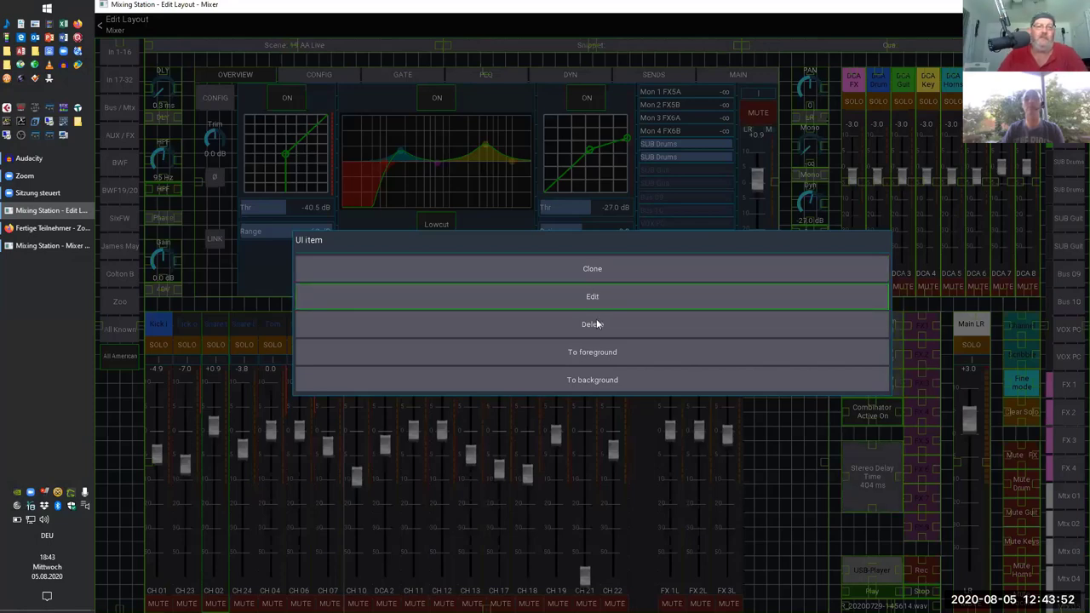
pyautogui.click(592, 324)
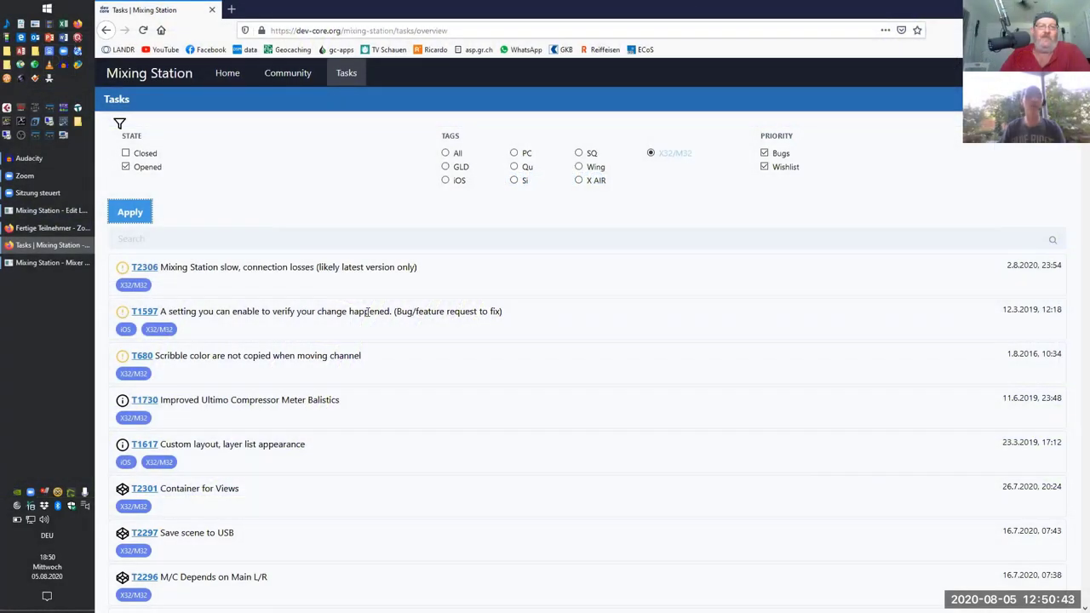
# Step: Open task T2301 "Container for Views" from the Mixing Station task list in a new browser tab and read its description
pyautogui.scroll(-4, 366, 312)
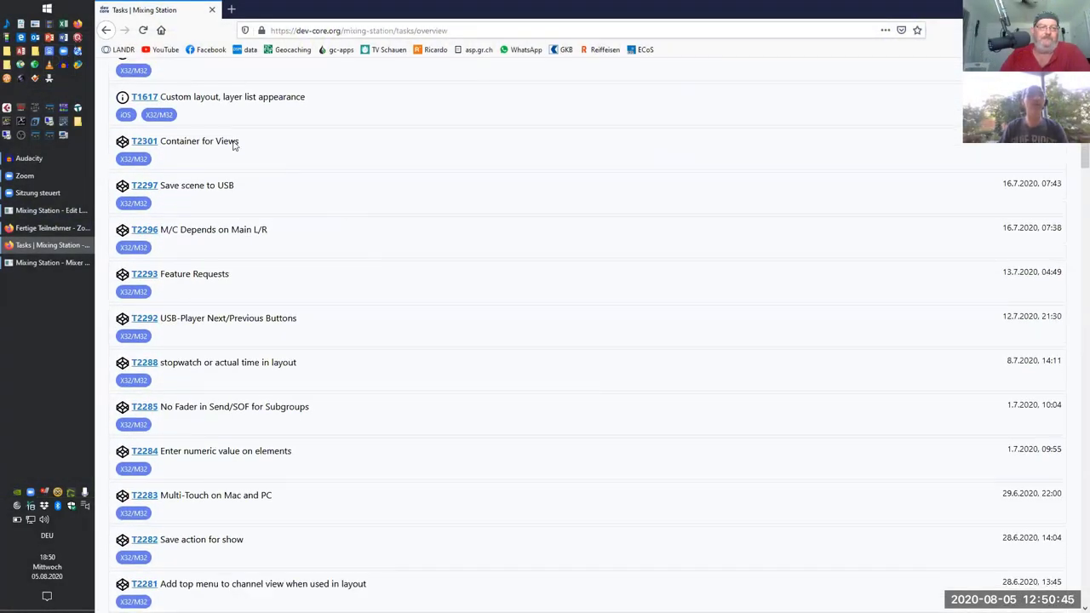
pyautogui.rightClick(145, 144)
pyautogui.click(202, 149)
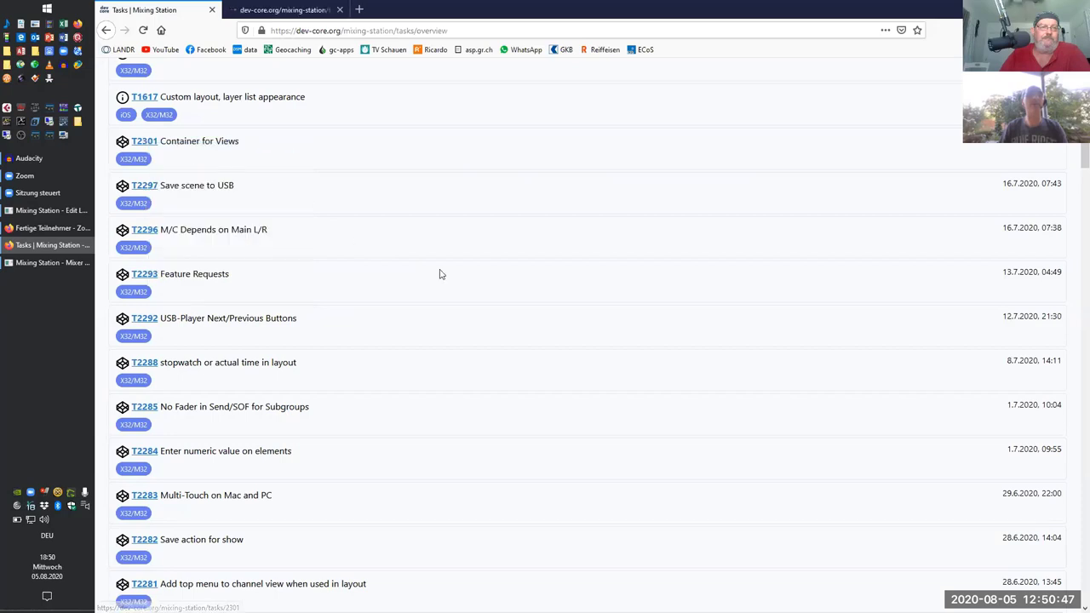
pyautogui.click(276, 12)
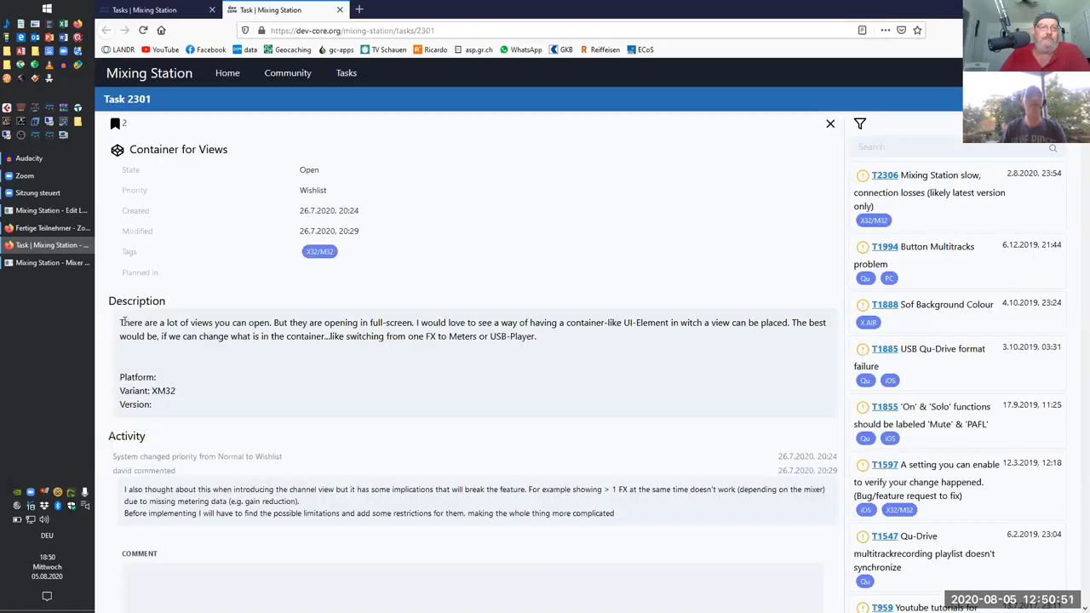
pyautogui.moveTo(159, 322); pyautogui.dragTo(267, 322)
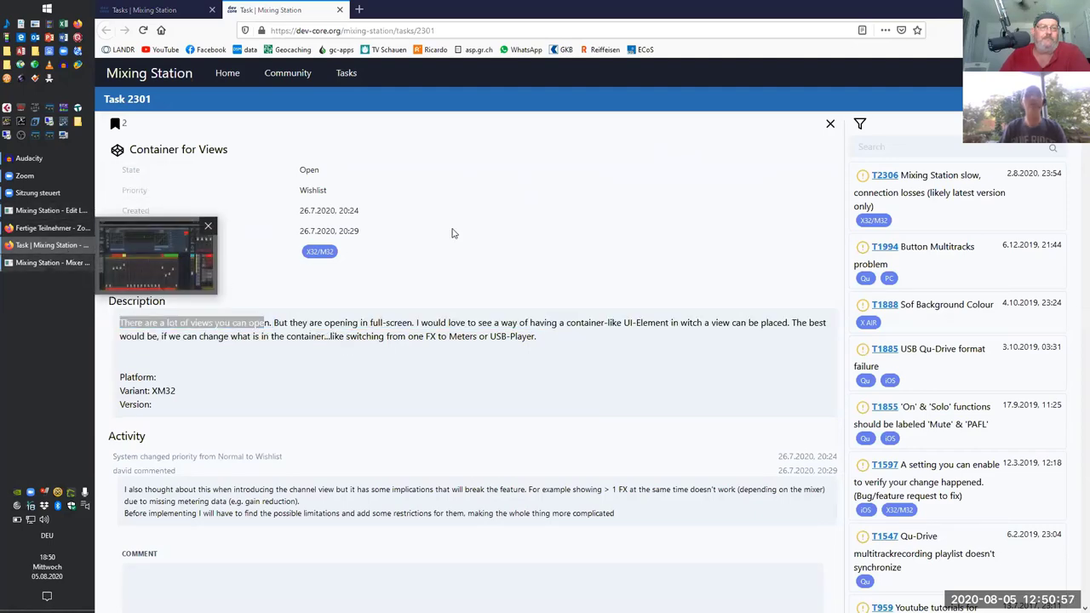
# Step: Switch back to Mixing Station and leave the layout editor for the mixer view
pyautogui.click(53, 263)
pyautogui.click(52, 211)
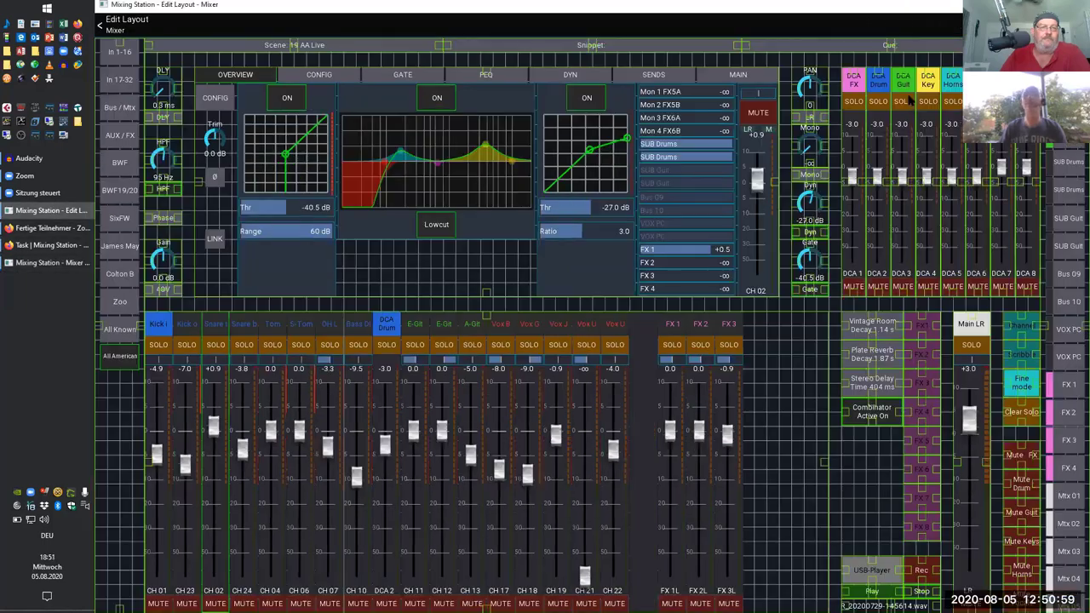
pyautogui.click(121, 22)
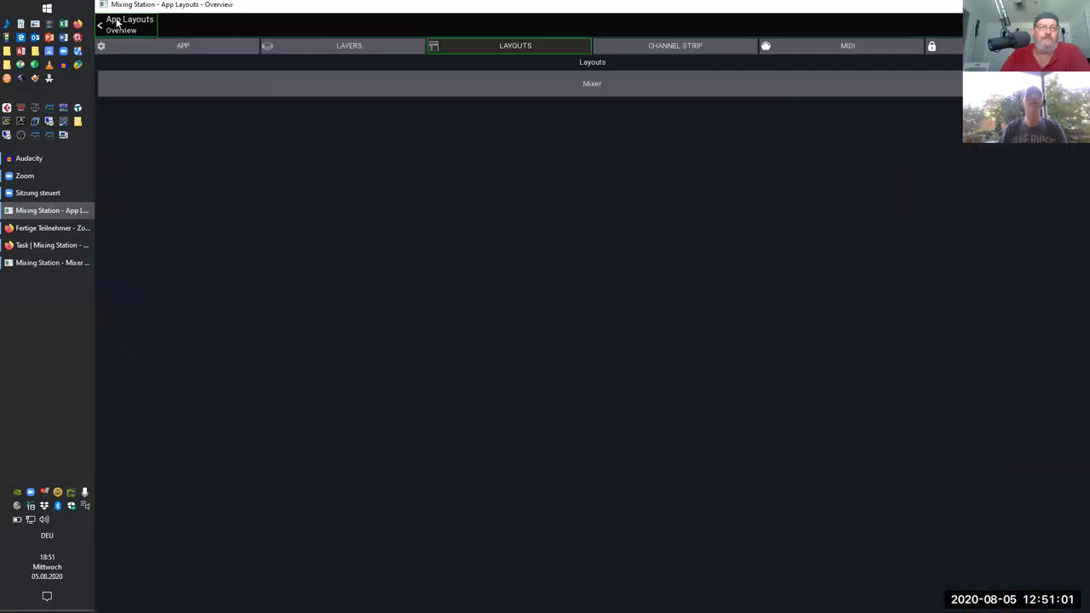
pyautogui.click(122, 22)
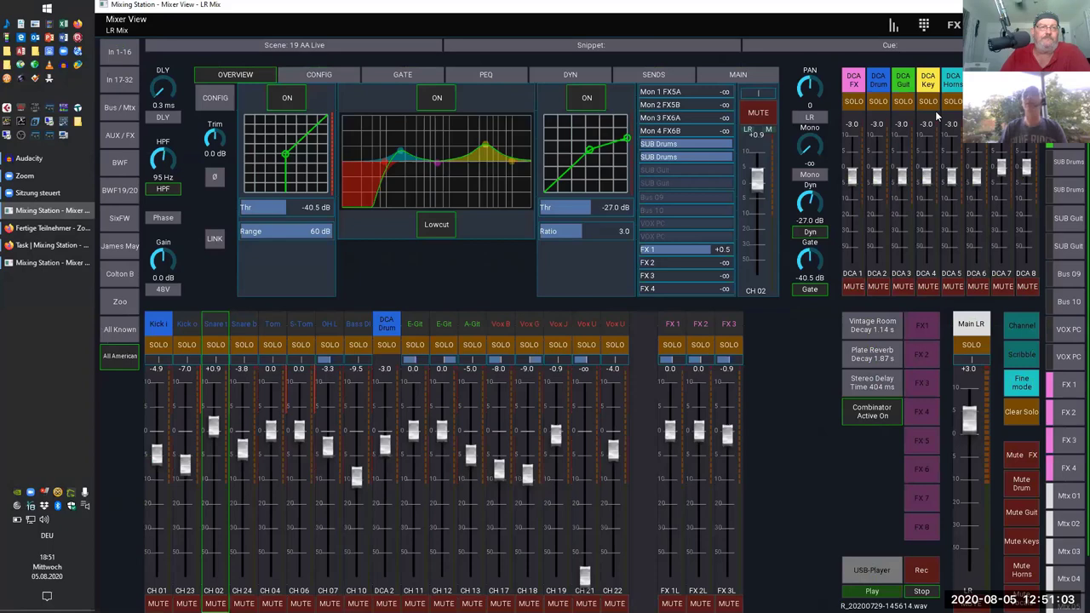